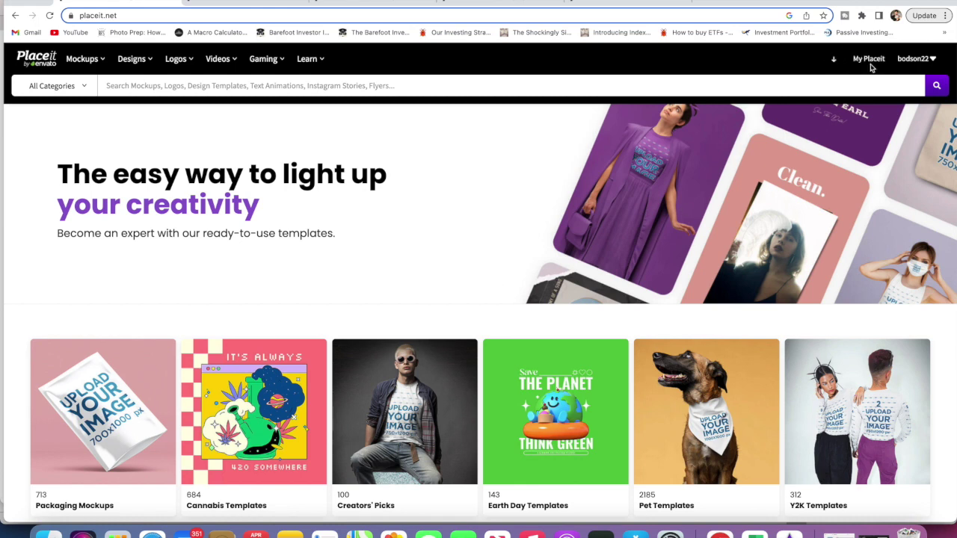
- Check the three saved folders, then scroll through My Placeit's Edited, My Favorites and My Folders sections
{"action": "left_click", "coordinate": [922, 63]}
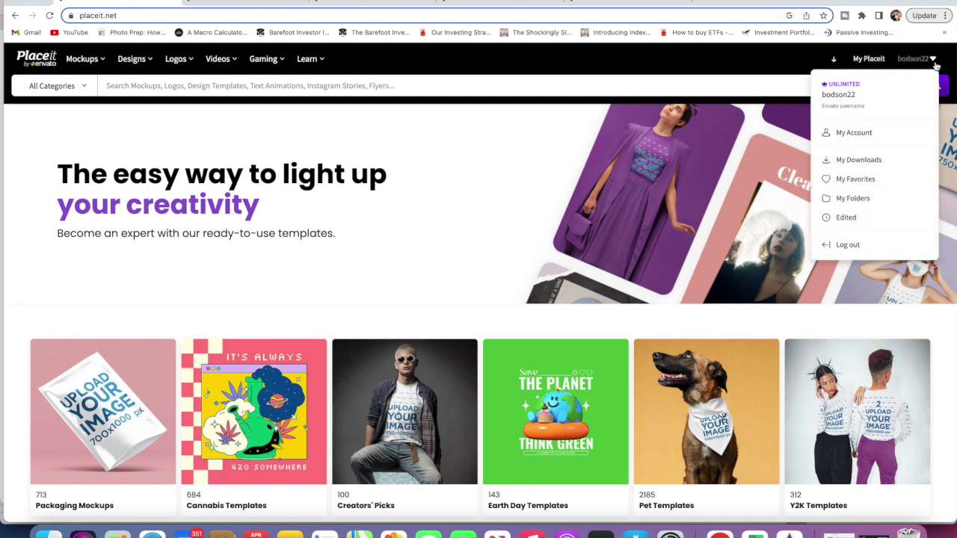
{"action": "left_click", "coordinate": [871, 204]}
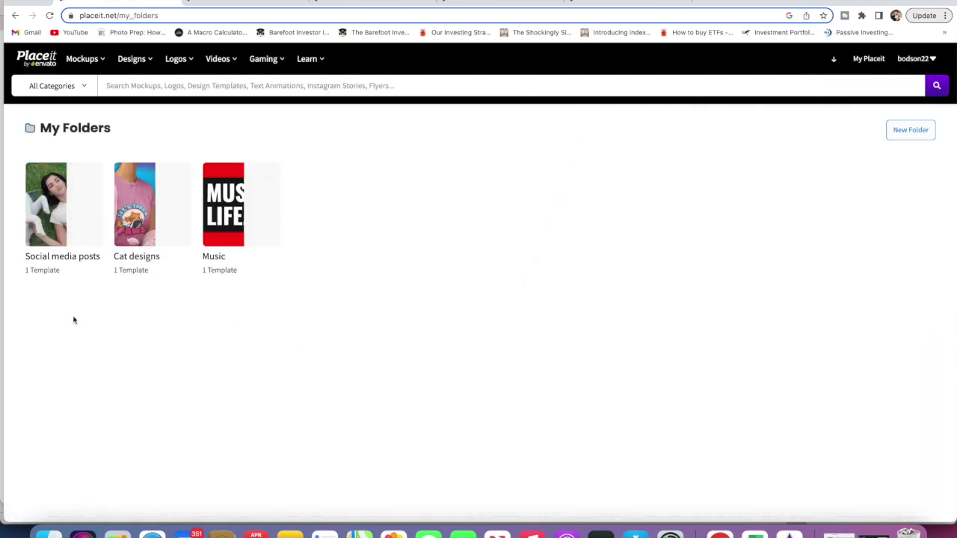
{"action": "left_click", "coordinate": [870, 66]}
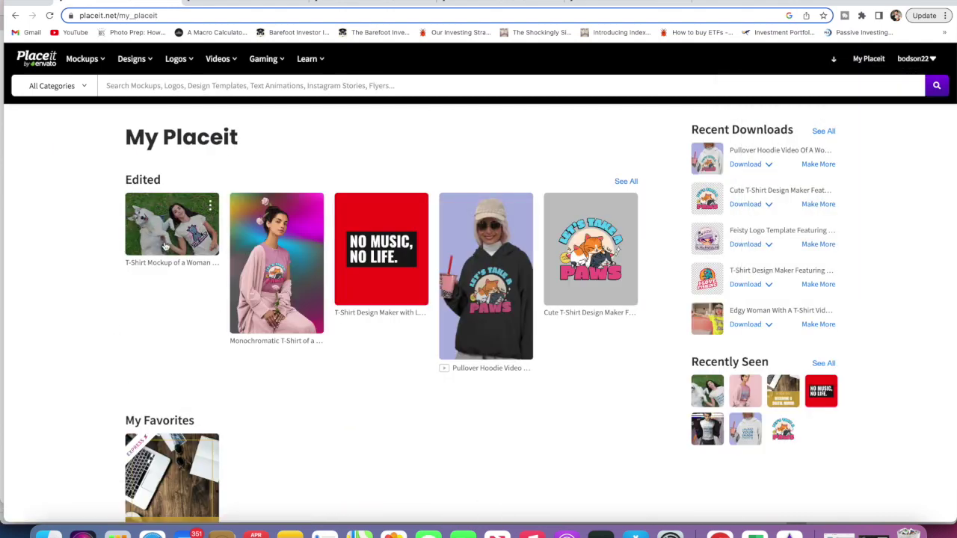
{"action": "scroll", "coordinate": [84, 318], "scroll_direction": "down", "scroll_amount": 3}
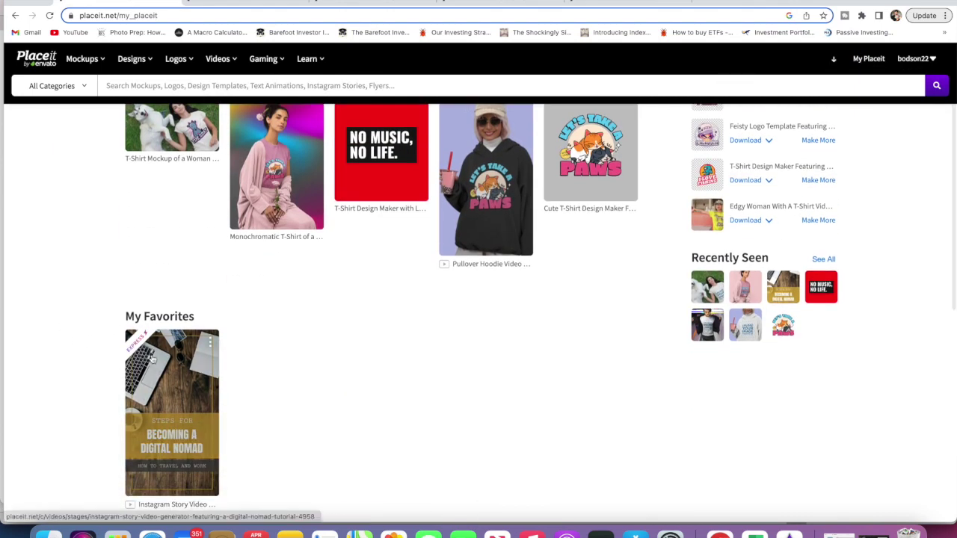
{"action": "scroll", "coordinate": [269, 306], "scroll_direction": "down", "scroll_amount": 8}
{"action": "scroll", "coordinate": [269, 306], "scroll_direction": "down", "scroll_amount": 1}
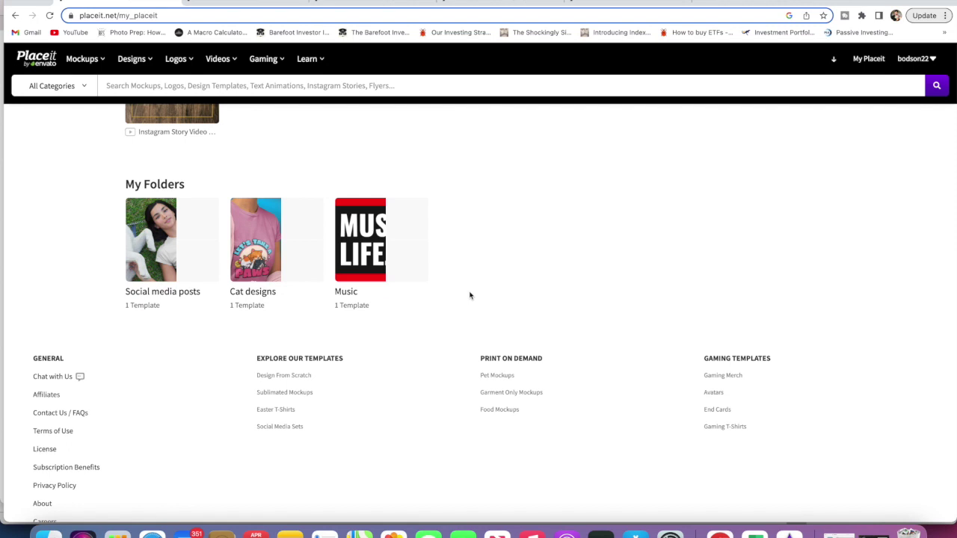
{"action": "scroll", "coordinate": [570, 278], "scroll_direction": "up", "scroll_amount": 3}
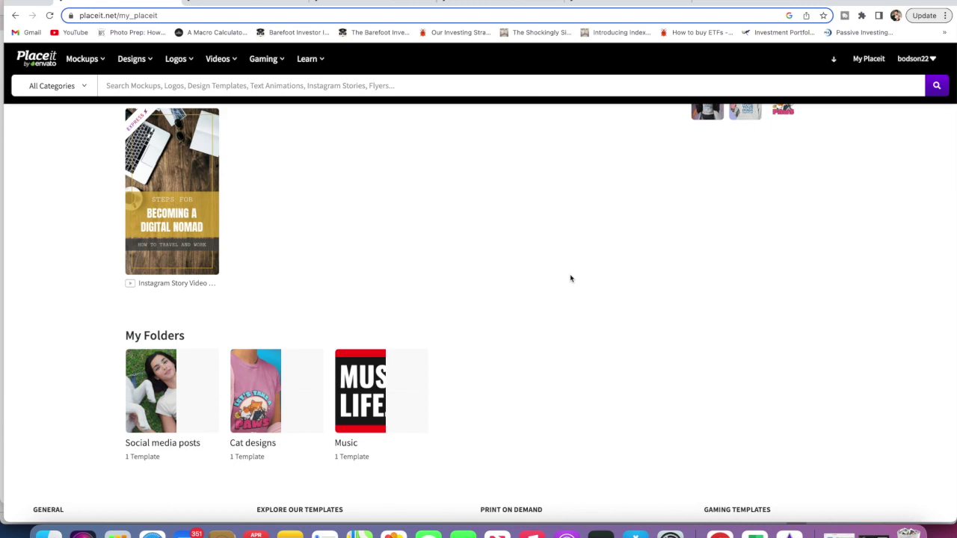
{"action": "scroll", "coordinate": [420, 336], "scroll_direction": "up", "scroll_amount": 5}
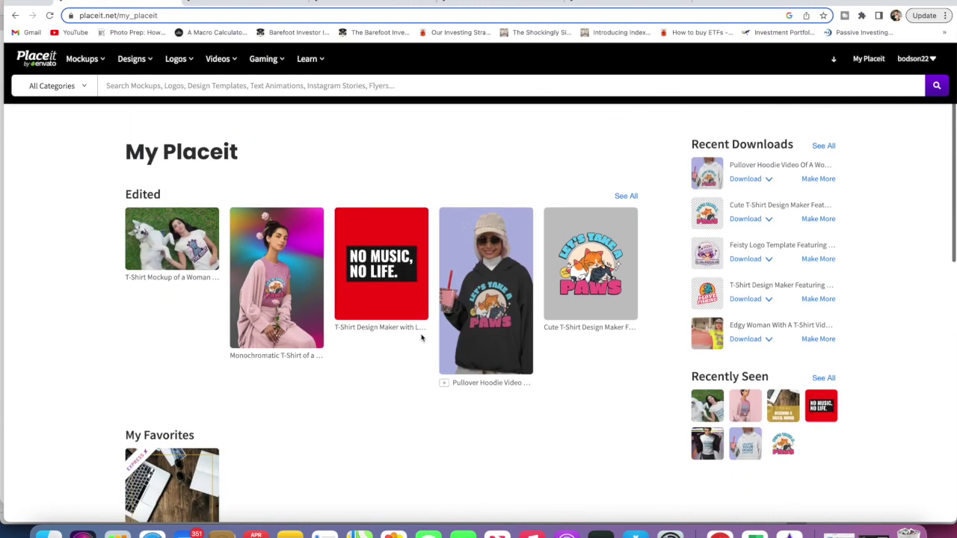
{"action": "left_click", "coordinate": [277, 6]}
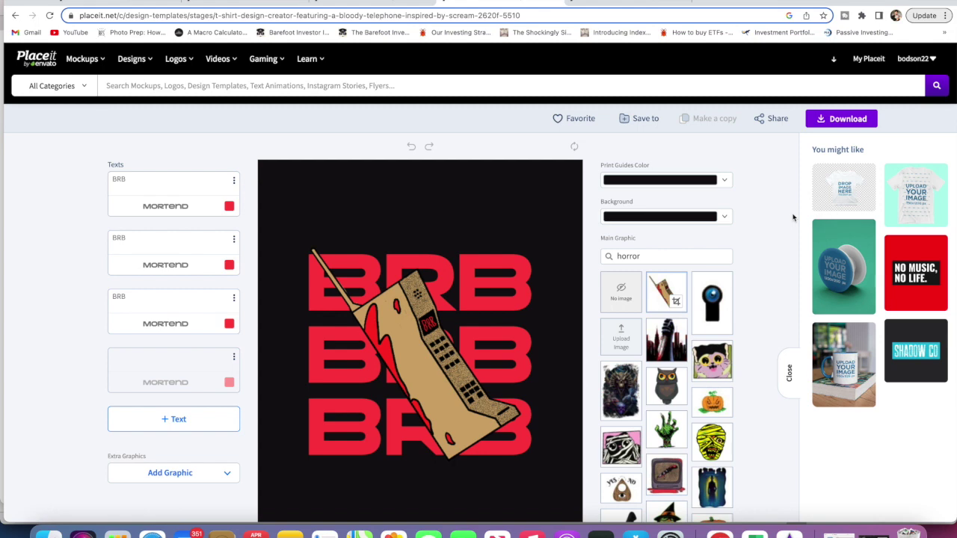
- Skip creating a new folder and save the BRB design into Social media posts, then check My Placeit
{"action": "left_click", "coordinate": [644, 123]}
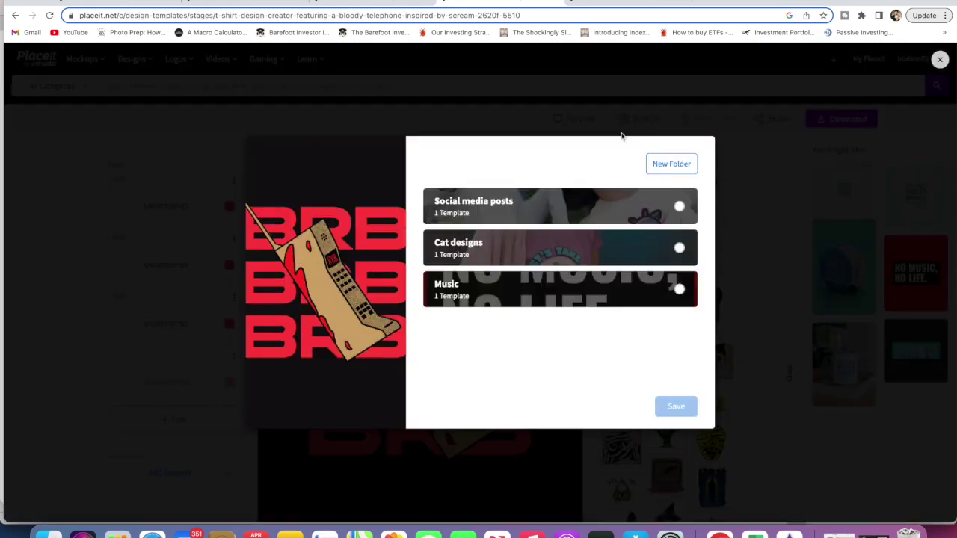
{"action": "left_click", "coordinate": [671, 164]}
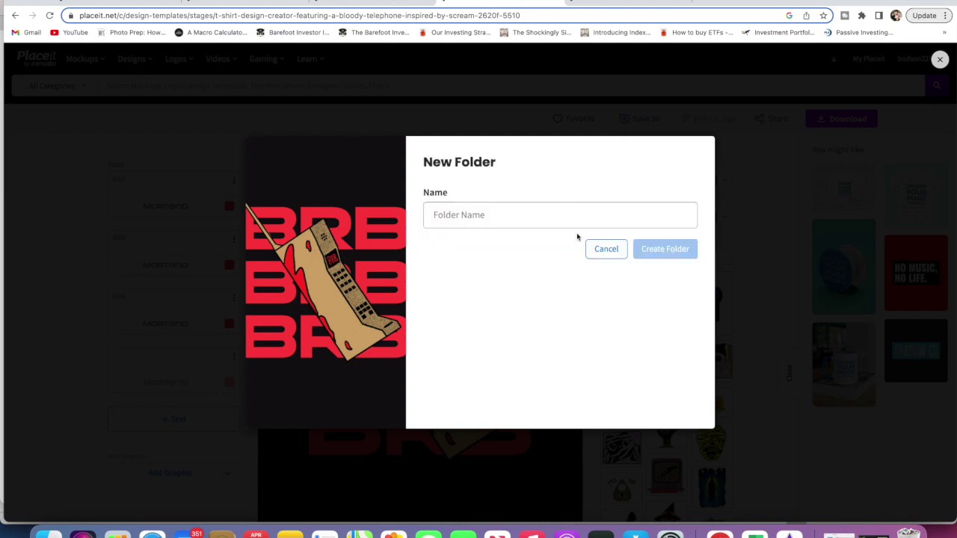
{"action": "left_click", "coordinate": [604, 250]}
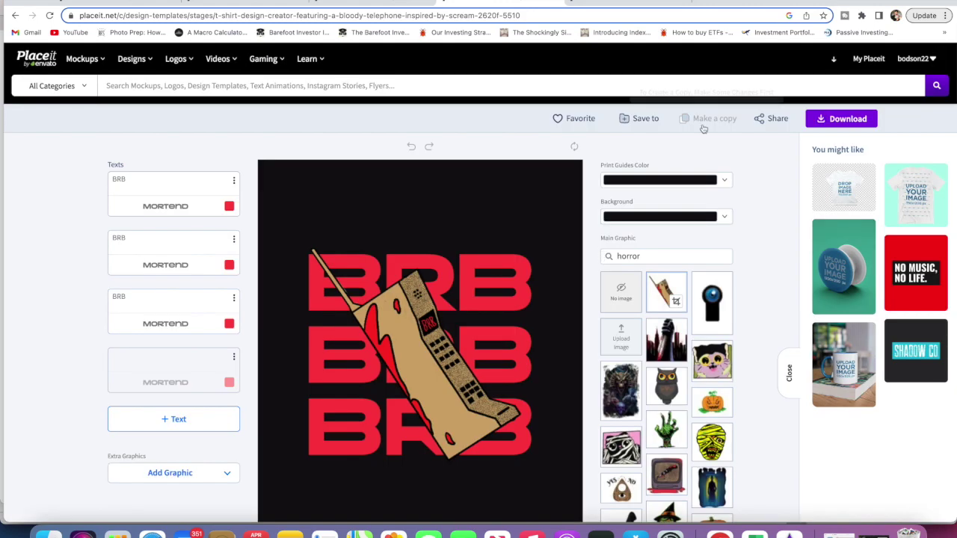
{"action": "left_click", "coordinate": [647, 118]}
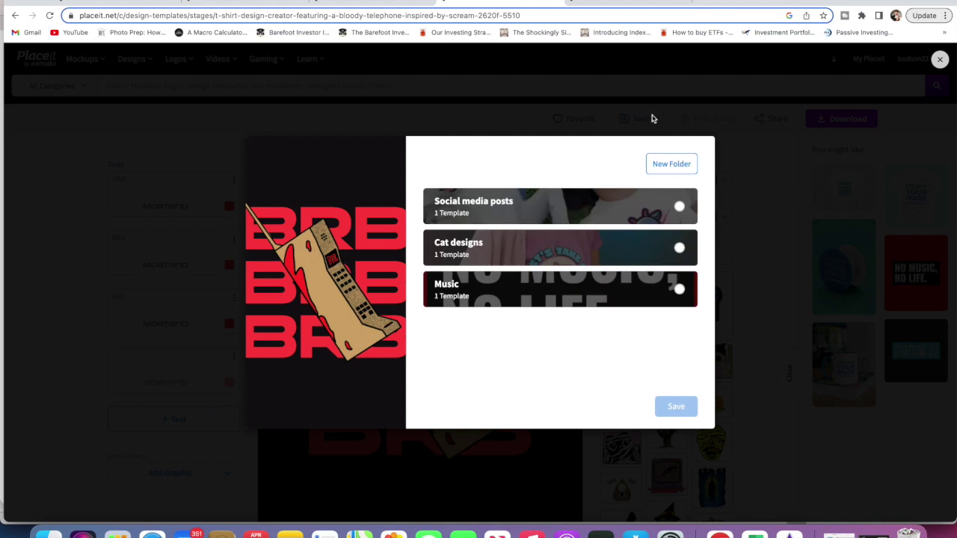
{"action": "left_click", "coordinate": [515, 213]}
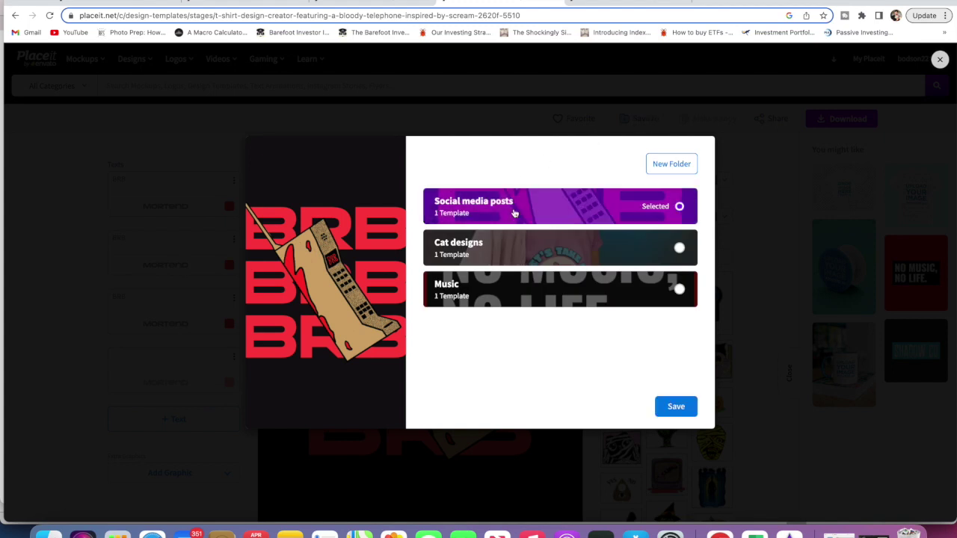
{"action": "left_click", "coordinate": [680, 414]}
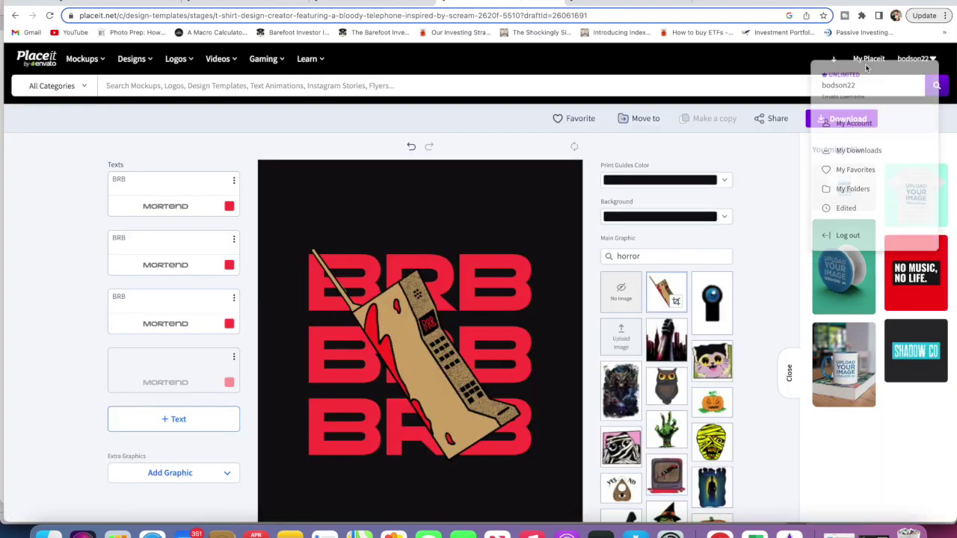
{"action": "left_click", "coordinate": [869, 59]}
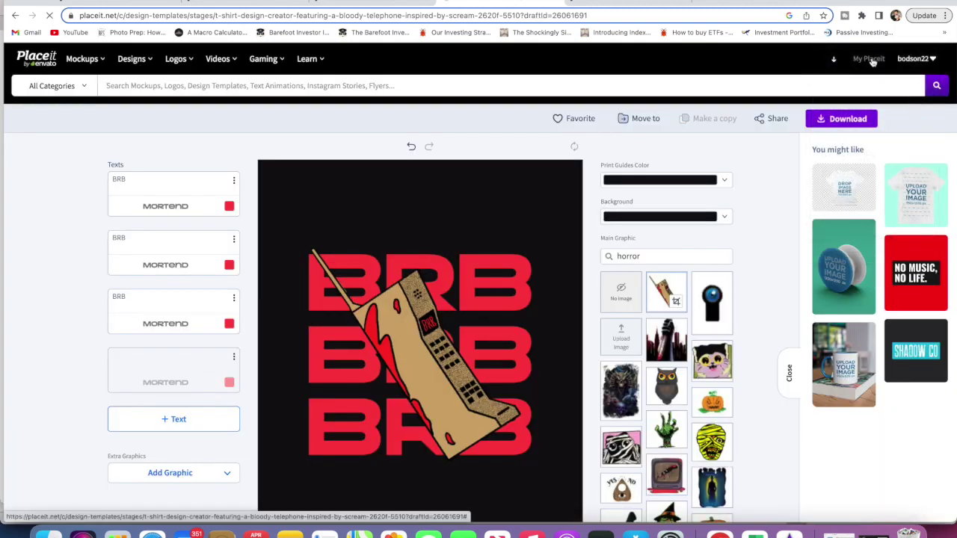
{"action": "scroll", "coordinate": [139, 227], "scroll_direction": "down", "scroll_amount": 5}
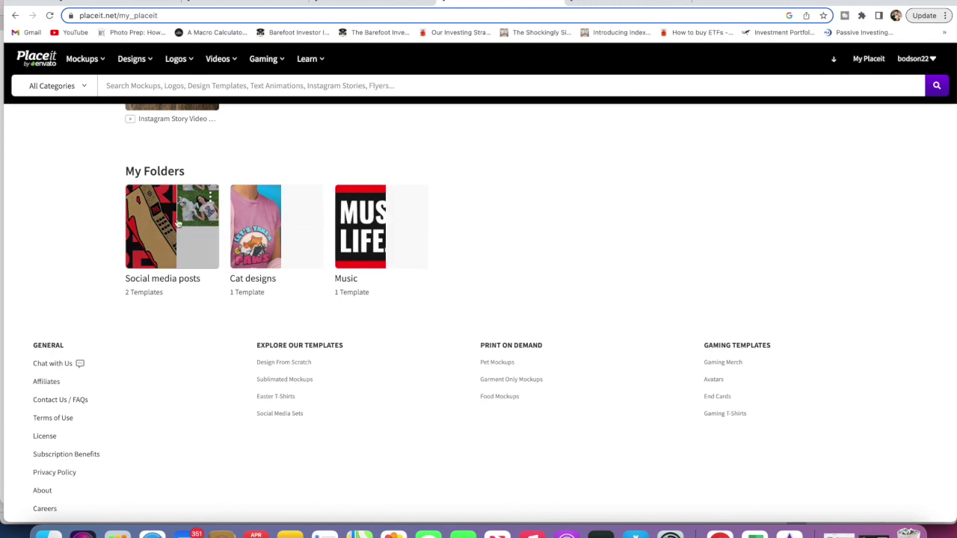
- From the Social media posts folder, move the BRB design card into the Music folder
{"action": "left_click", "coordinate": [157, 235]}
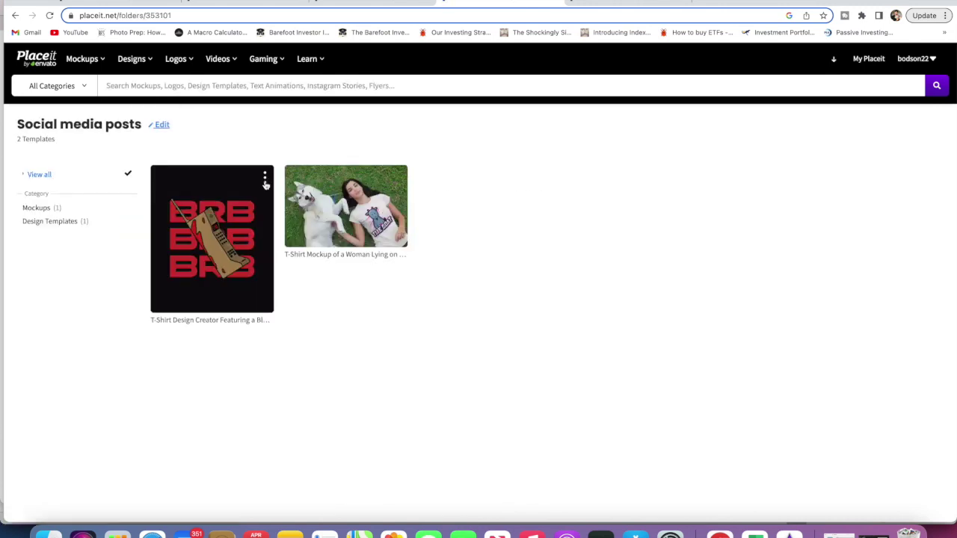
{"action": "left_click", "coordinate": [264, 181]}
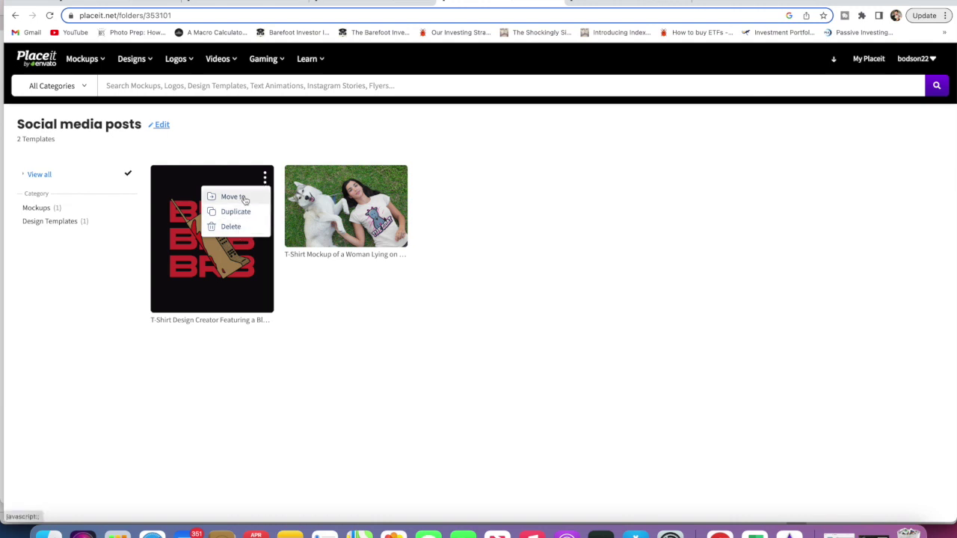
{"action": "left_click", "coordinate": [244, 200]}
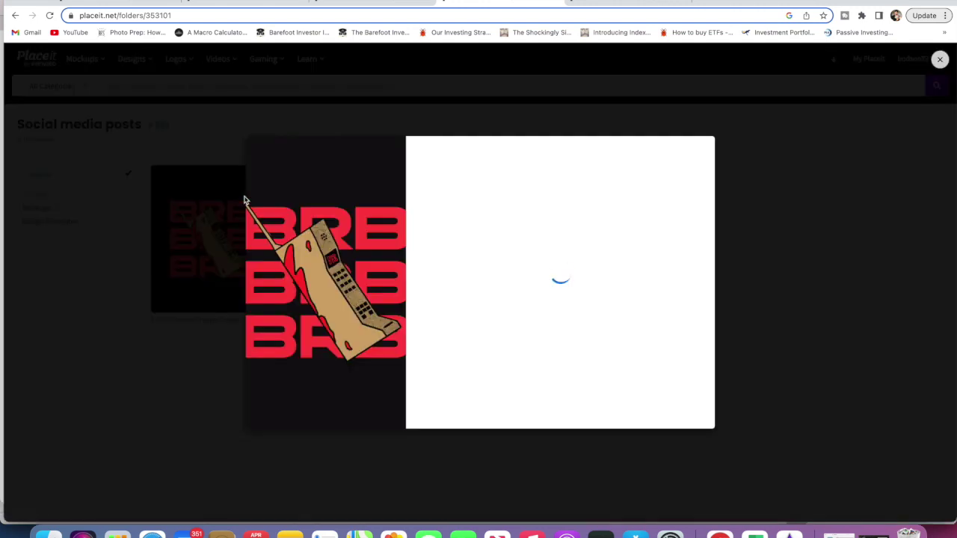
{"action": "left_click", "coordinate": [566, 293]}
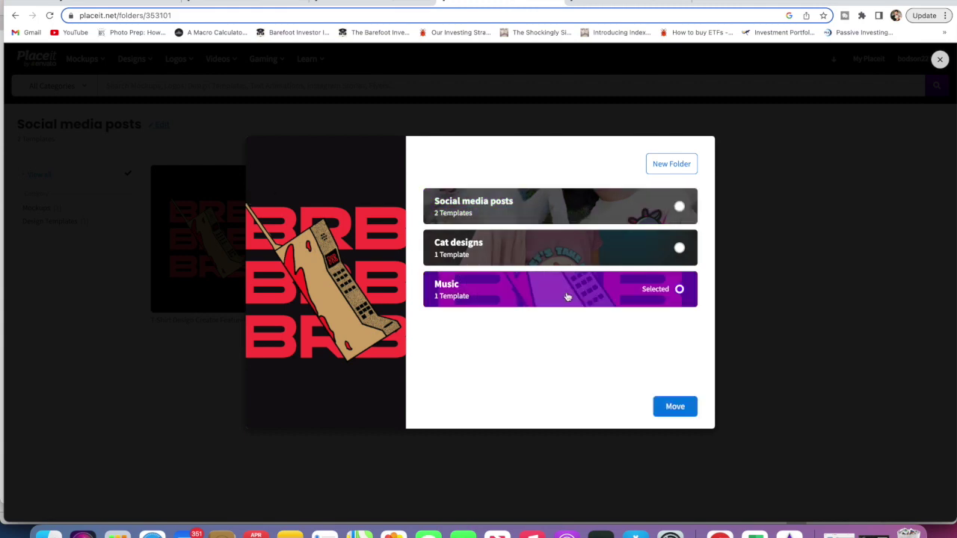
{"action": "left_click", "coordinate": [680, 408]}
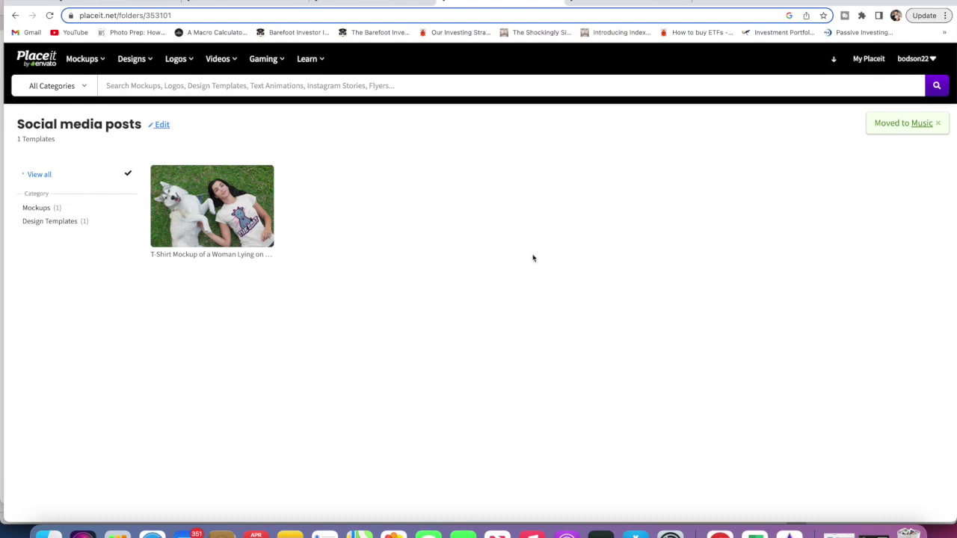
{"action": "scroll", "coordinate": [531, 258], "scroll_direction": "left", "scroll_amount": 5}
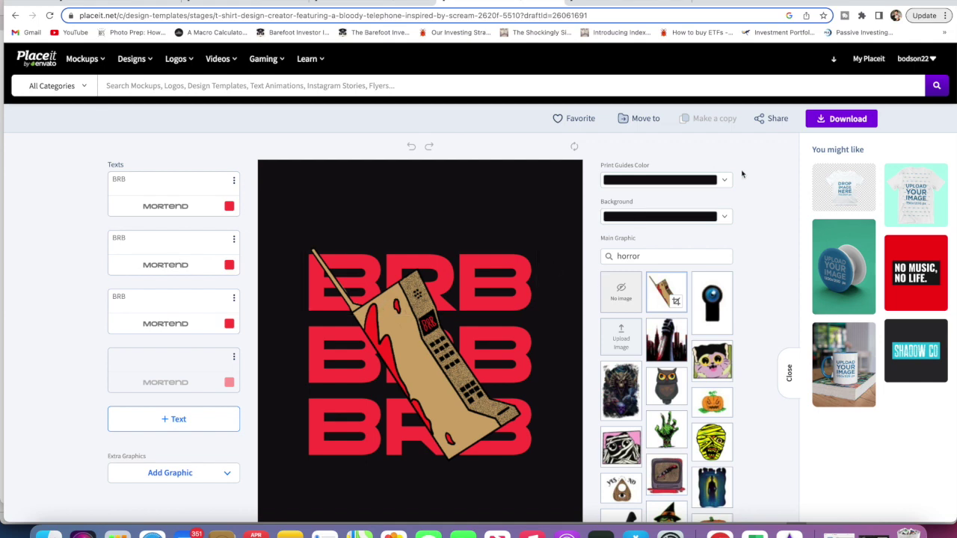
- Change the design's three BRB text lines to tba, and close the Save to folder picker without saving
{"action": "left_click", "coordinate": [708, 120]}
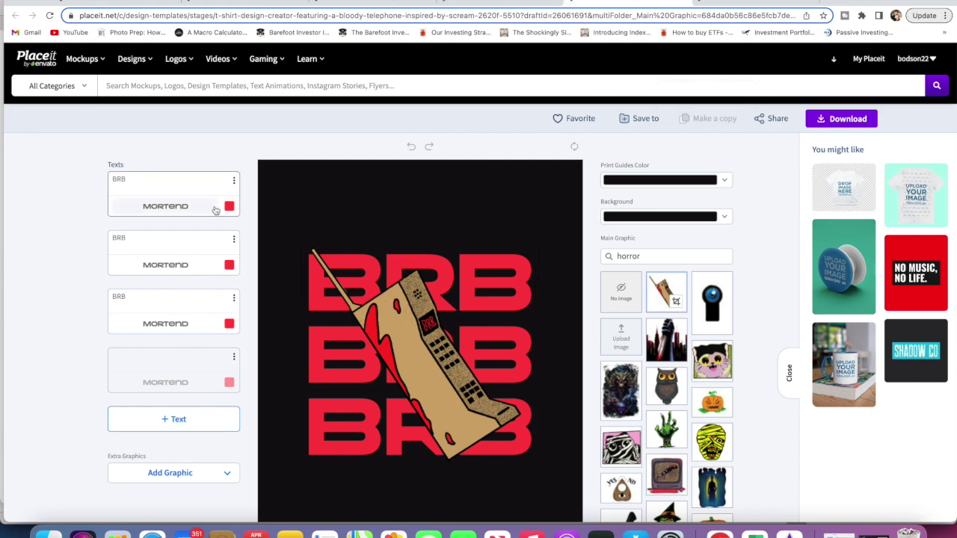
{"action": "left_click", "coordinate": [176, 178]}
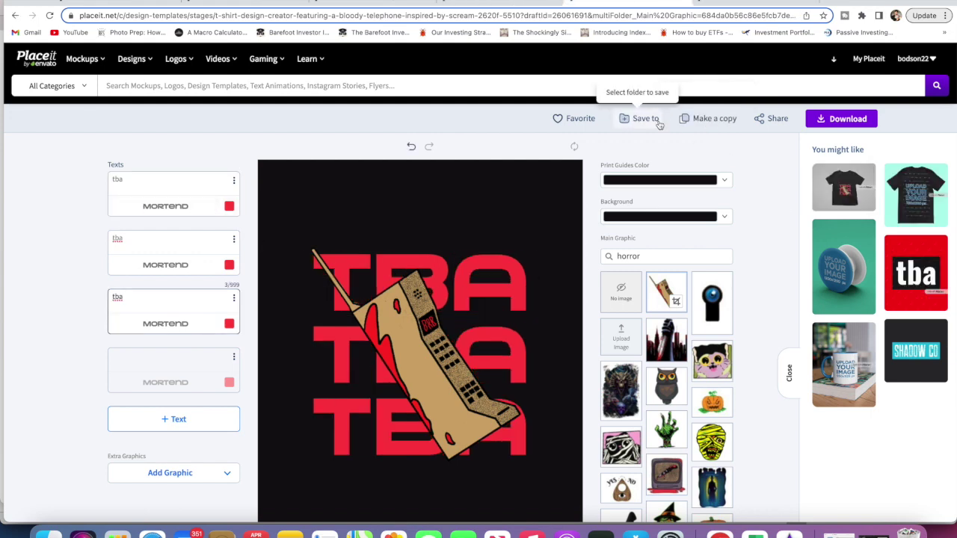
{"action": "left_click", "coordinate": [652, 121]}
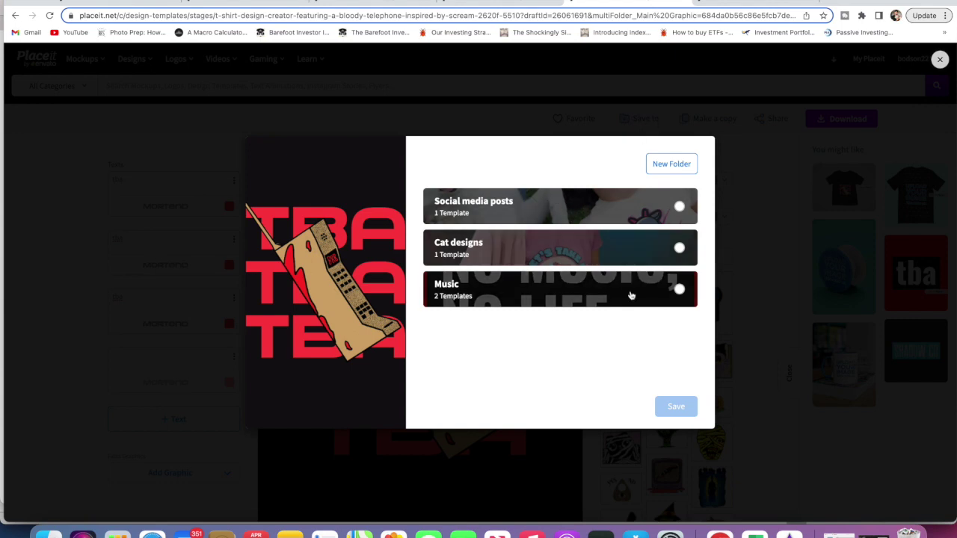
{"action": "left_click", "coordinate": [939, 59]}
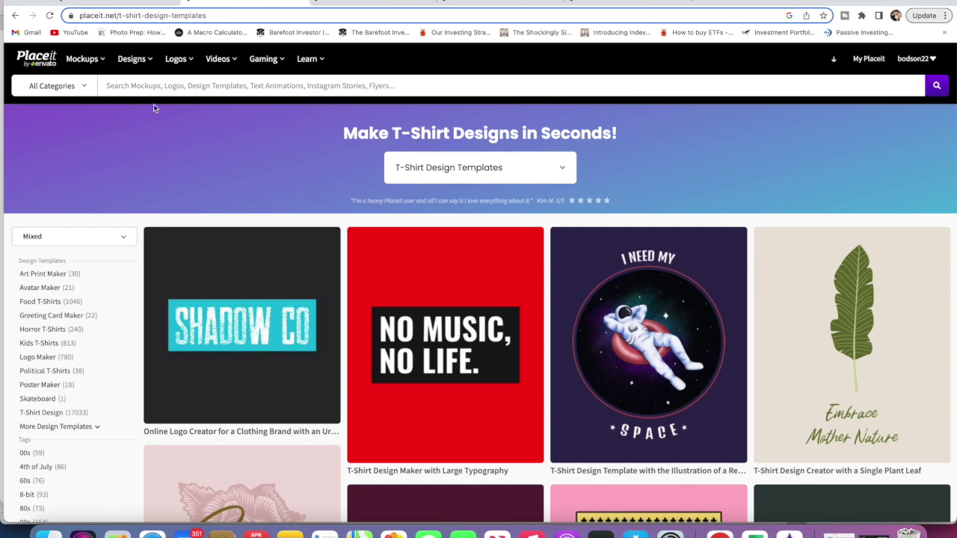
- Browse the Apparel & Print T-Shirt Designs gallery, then return to the My Placeit overview
{"action": "mouse_move", "coordinate": [139, 61]}
{"action": "mouse_move", "coordinate": [213, 113]}
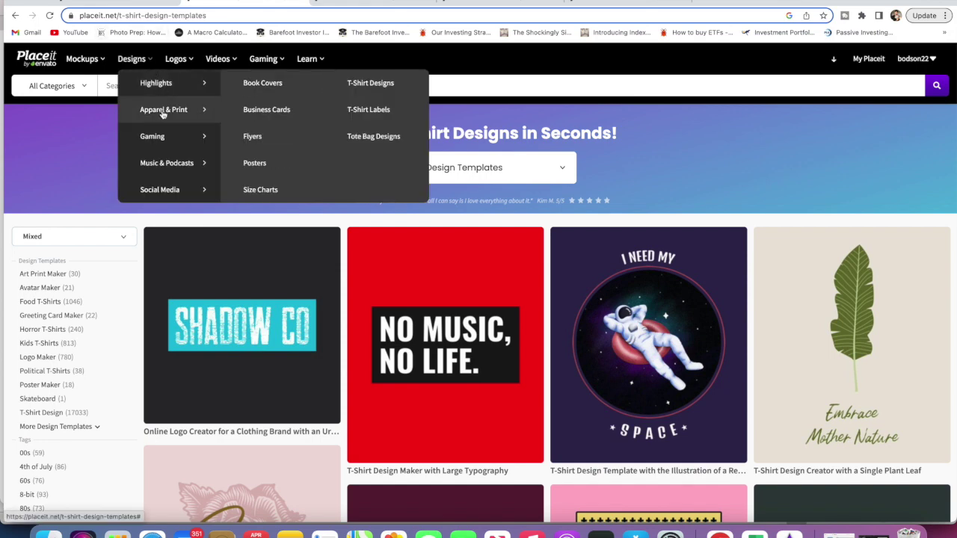
{"action": "left_click", "coordinate": [381, 88]}
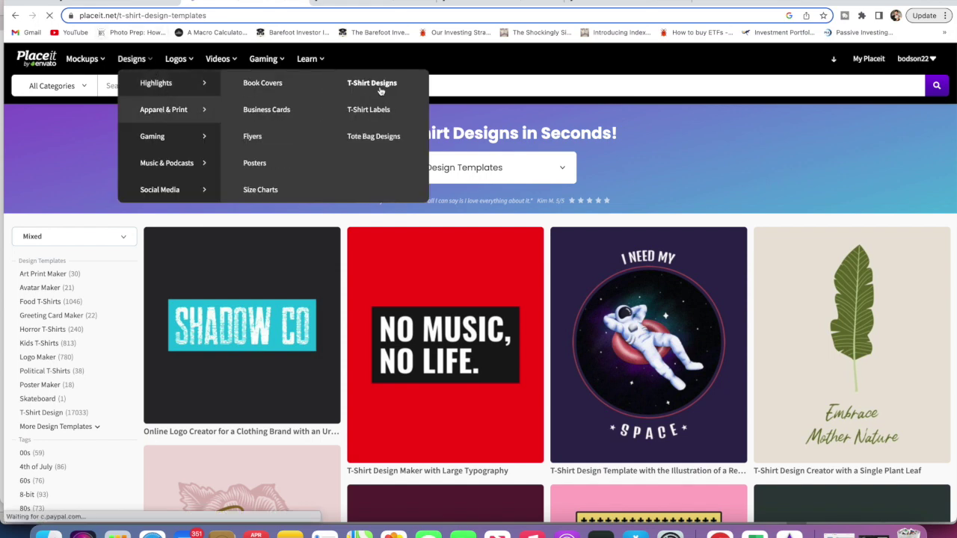
{"action": "scroll", "coordinate": [521, 238], "scroll_direction": "down", "scroll_amount": 9}
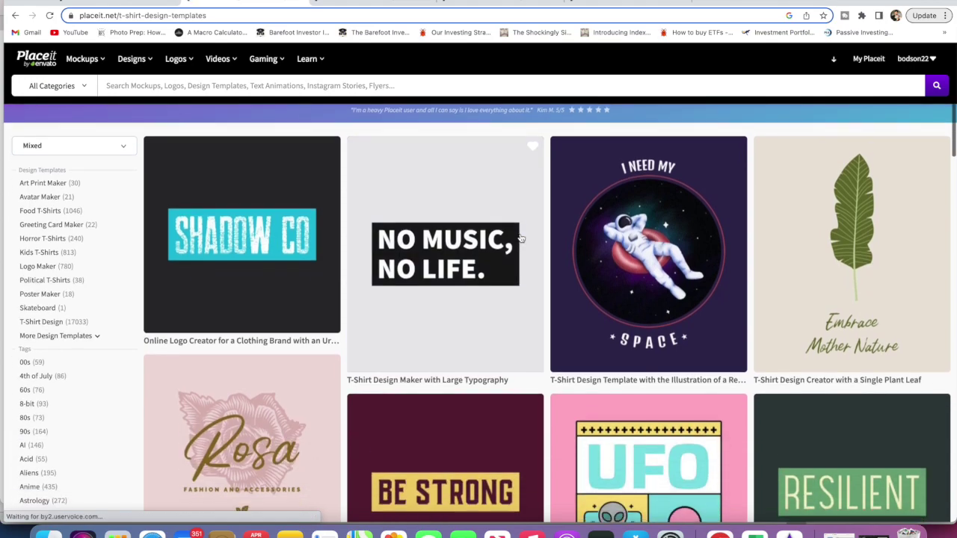
{"action": "scroll", "coordinate": [521, 238], "scroll_direction": "up", "scroll_amount": 5}
{"action": "scroll", "coordinate": [521, 238], "scroll_direction": "down", "scroll_amount": 6}
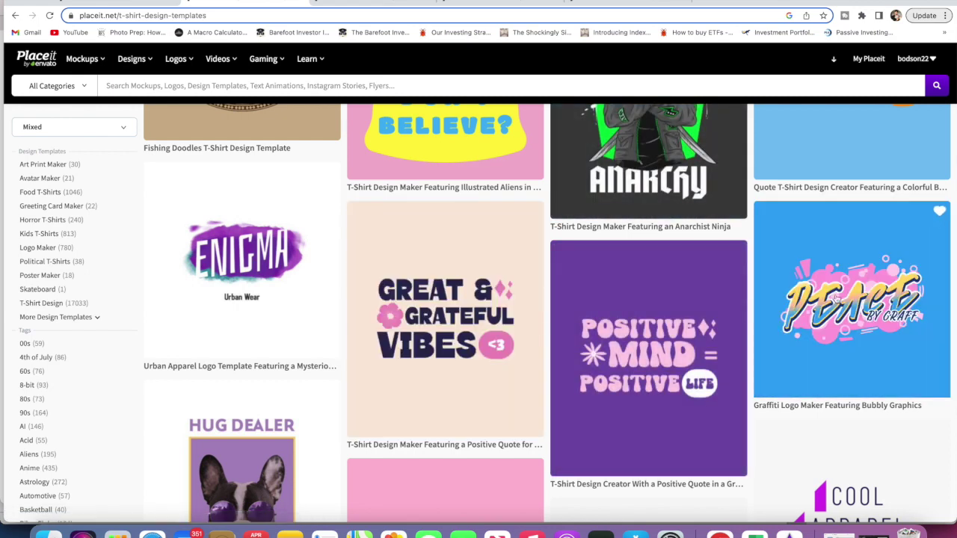
{"action": "scroll", "coordinate": [836, 298], "scroll_direction": "down", "scroll_amount": 1}
{"action": "scroll", "coordinate": [835, 297], "scroll_direction": "down", "scroll_amount": 10}
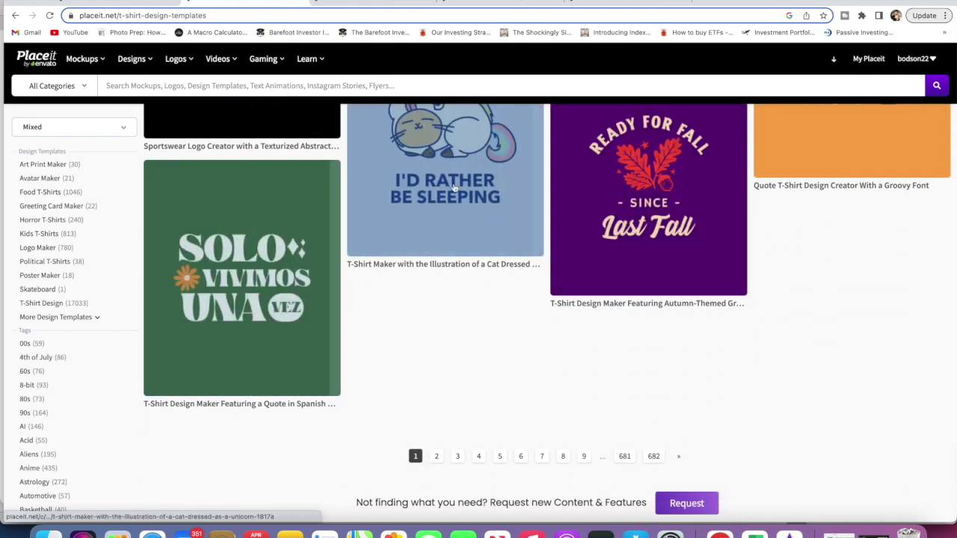
{"action": "scroll", "coordinate": [454, 188], "scroll_direction": "up", "scroll_amount": 5}
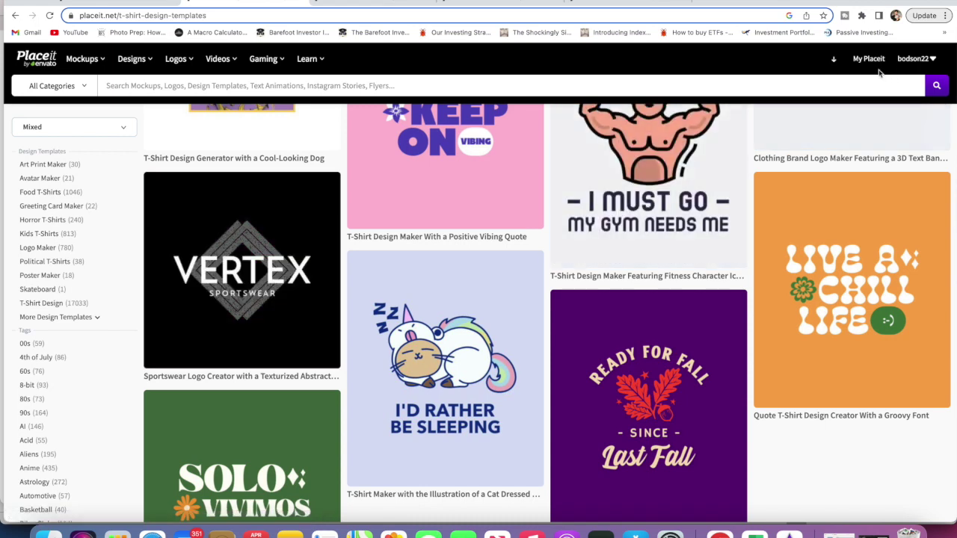
{"action": "left_click", "coordinate": [872, 62]}
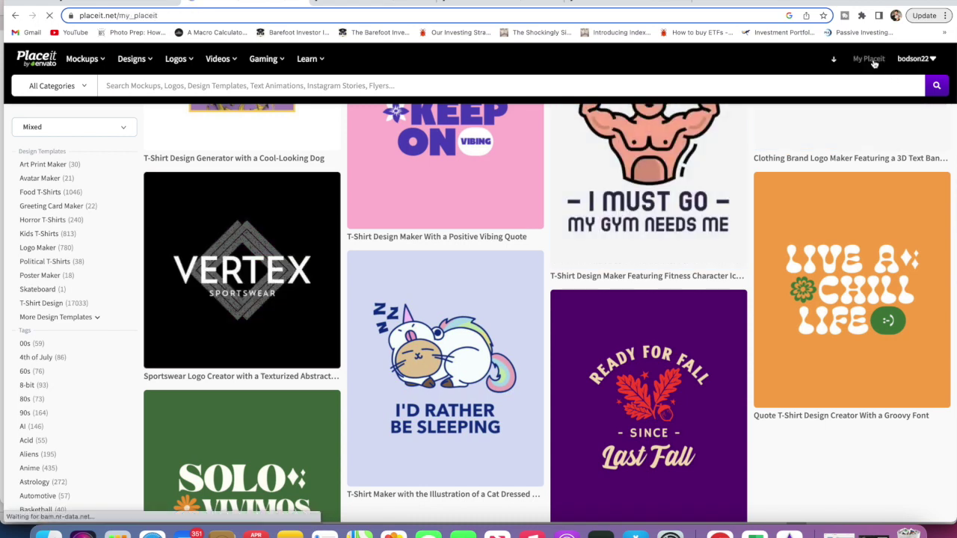
{"action": "scroll", "coordinate": [106, 330], "scroll_direction": "down", "scroll_amount": 3}
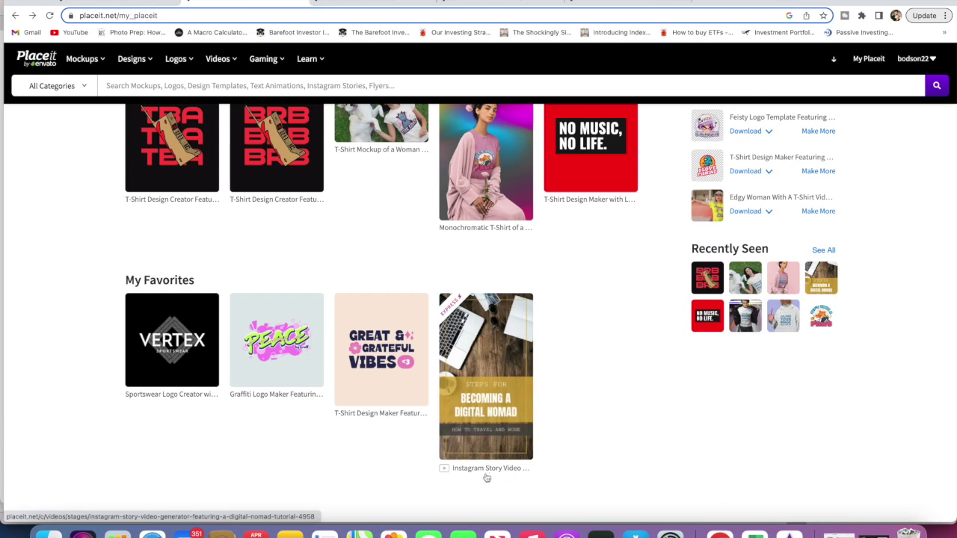
- Open the Instagram Story Video template from My Favorites
{"action": "left_click", "coordinate": [483, 337]}
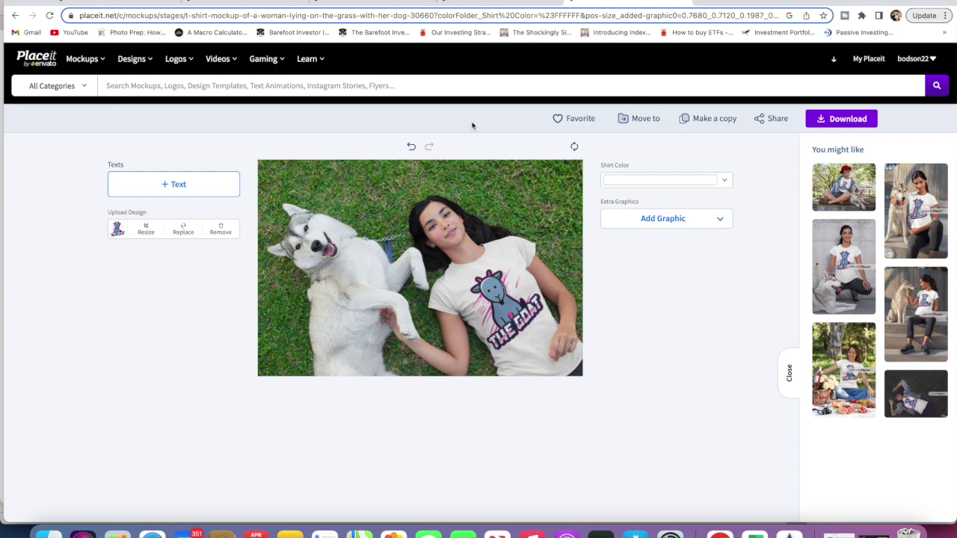
- Copy the BRB telephone design, then open the woman-and-dog mockup from My Placeit and go back
{"action": "left_click", "coordinate": [685, 2]}
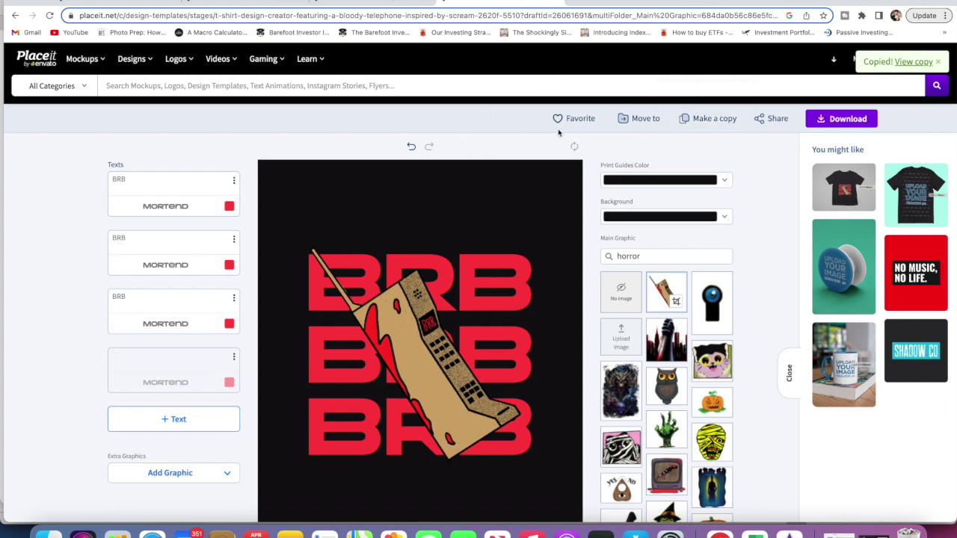
{"action": "left_click", "coordinate": [938, 63]}
{"action": "left_click", "coordinate": [868, 59]}
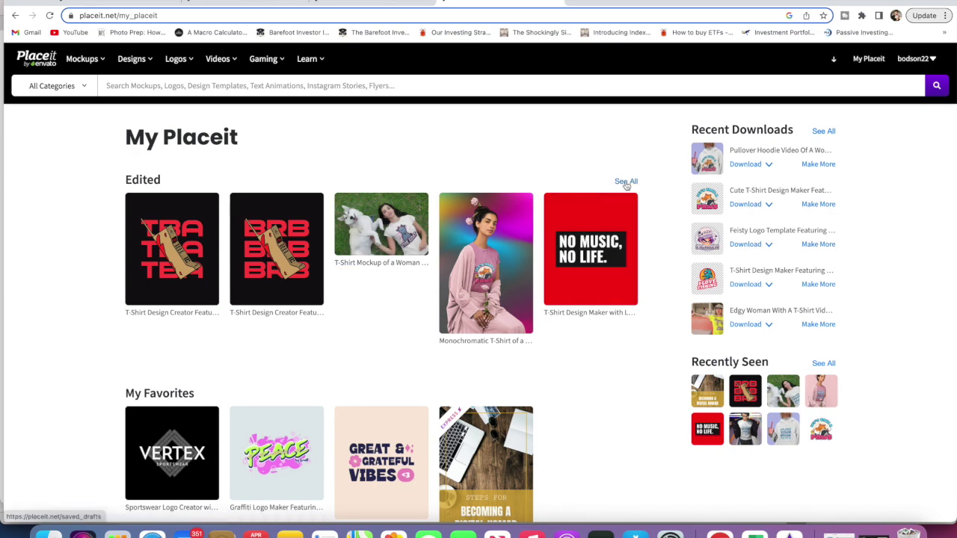
{"action": "left_click", "coordinate": [383, 222]}
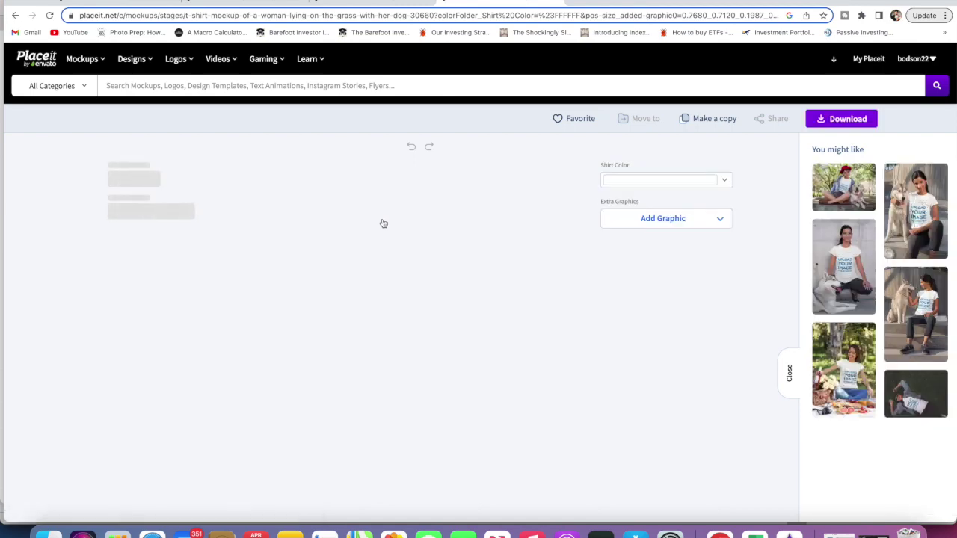
{"action": "key", "text": "super+bracketleft"}
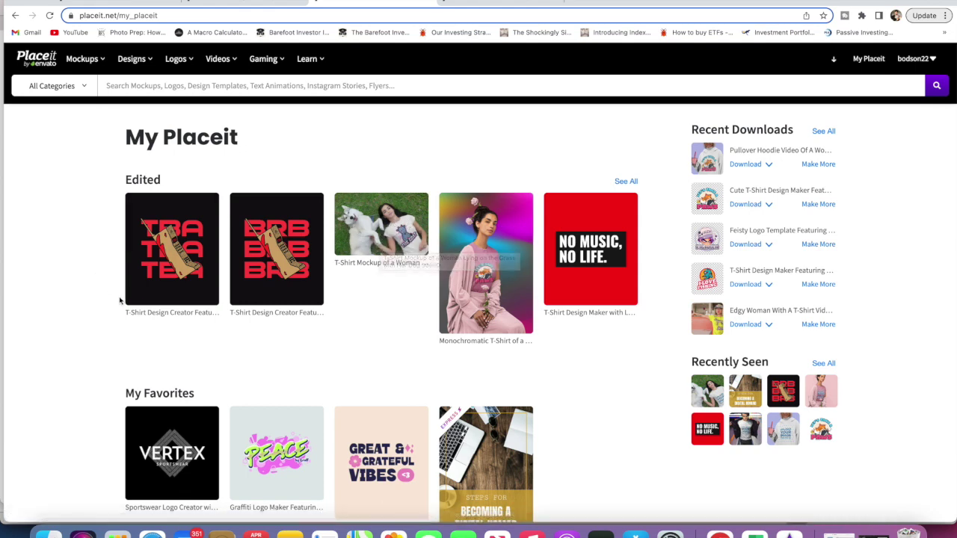
- Look over the Social media posts, Cat designs and Music folders, then open the Monochromatic T-shirt mockup
{"action": "scroll", "coordinate": [114, 262], "scroll_direction": "down", "scroll_amount": 3}
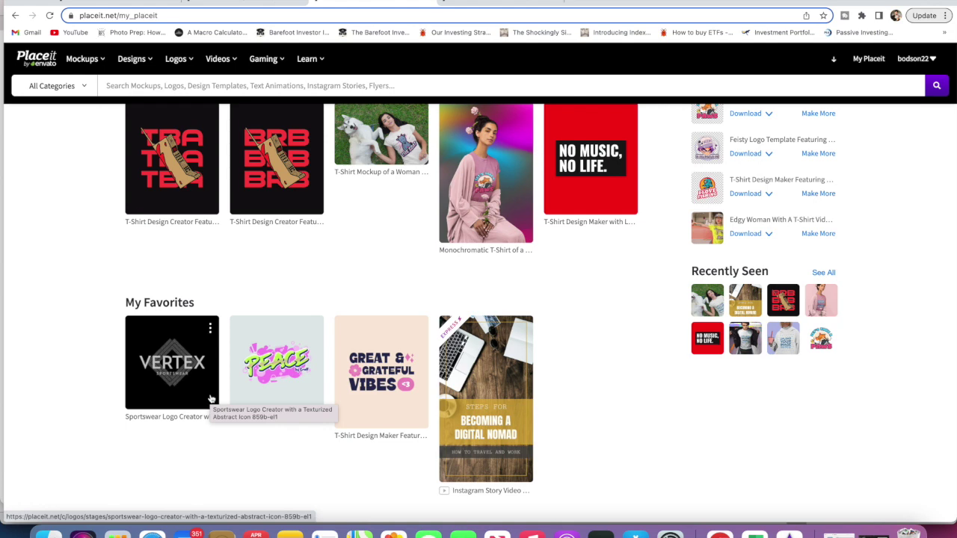
{"action": "scroll", "coordinate": [146, 311], "scroll_direction": "down", "scroll_amount": 3}
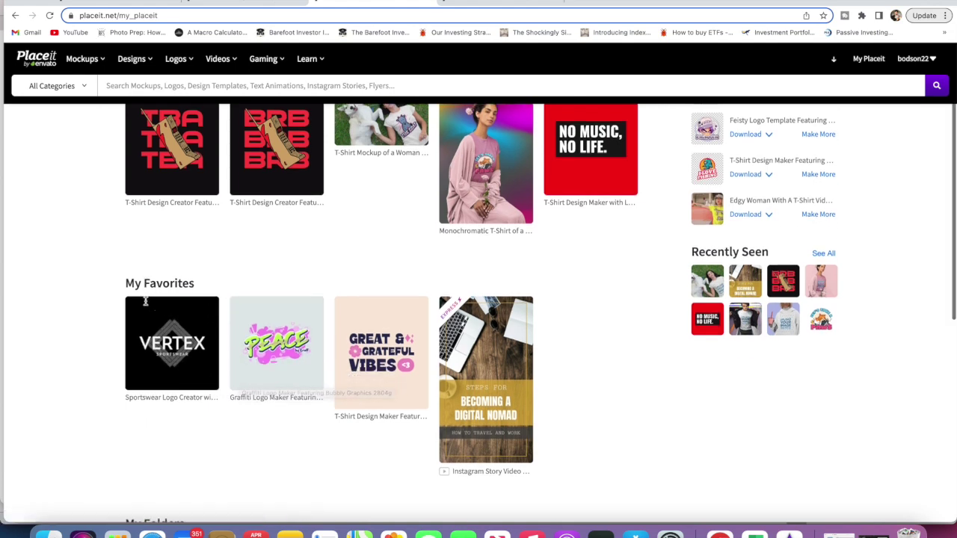
{"action": "scroll", "coordinate": [147, 305], "scroll_direction": "down", "scroll_amount": 3}
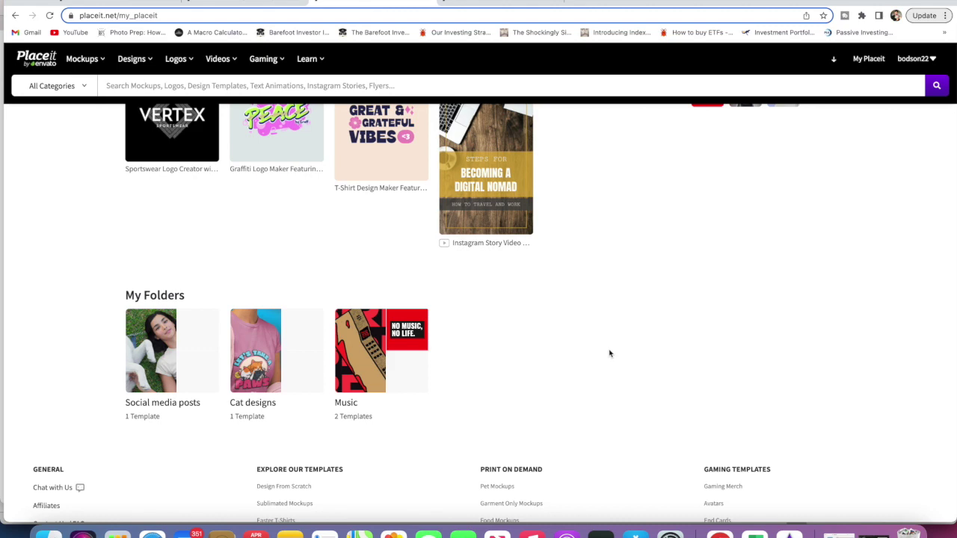
{"action": "scroll", "coordinate": [609, 353], "scroll_direction": "up", "scroll_amount": 5}
{"action": "scroll", "coordinate": [630, 390], "scroll_direction": "down", "scroll_amount": 4}
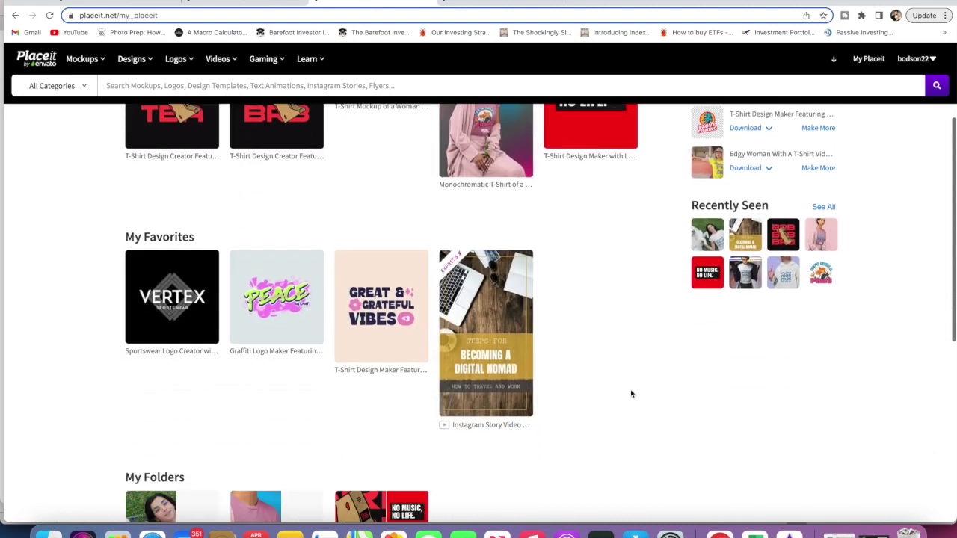
{"action": "scroll", "coordinate": [630, 391], "scroll_direction": "up", "scroll_amount": 4}
{"action": "left_click", "coordinate": [491, 236]}
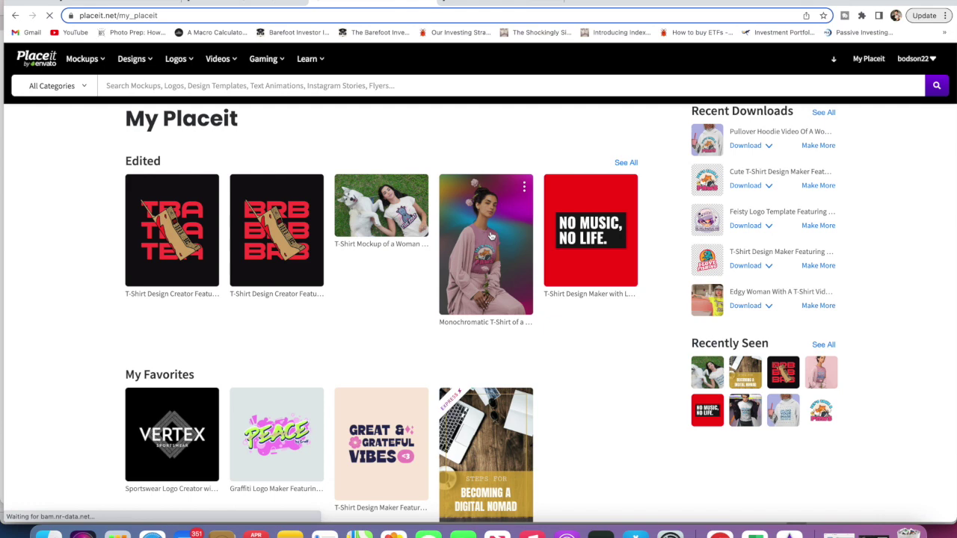